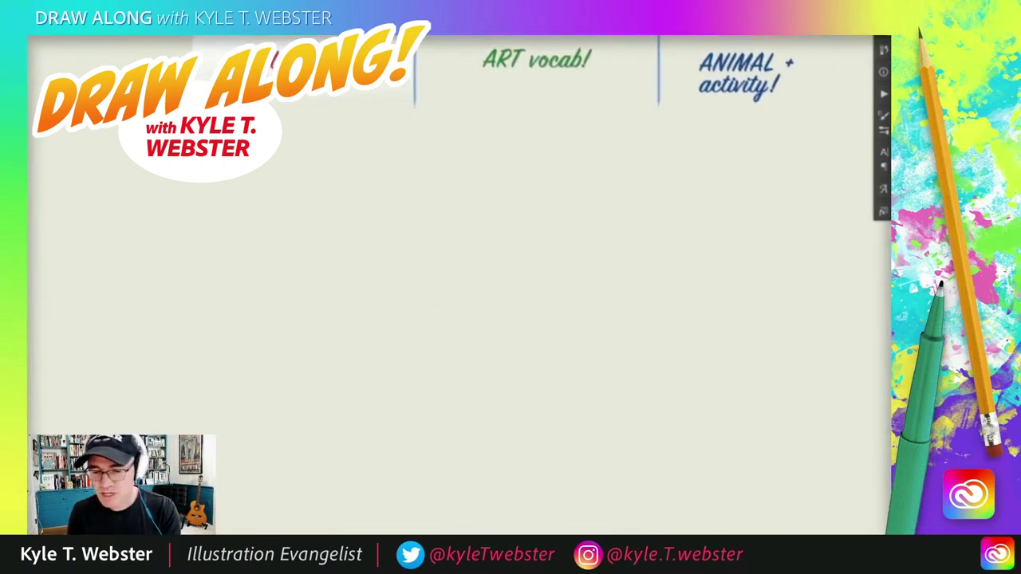
Draw two practice strokes, then clear them from the canvas
{"action": "left_click_drag", "start_coordinate": [328, 273], "coordinate": [295, 325]}
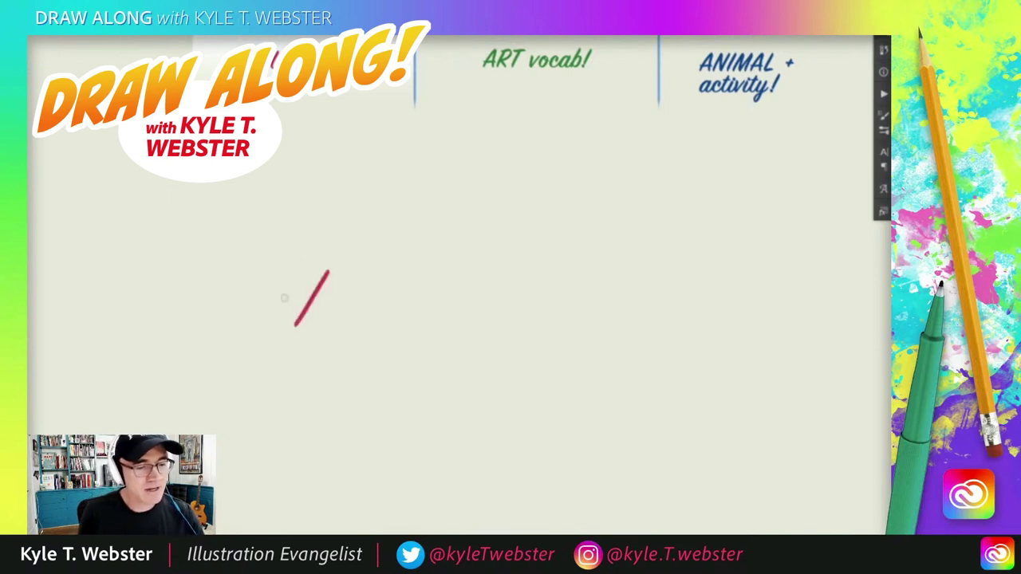
{"action": "mouse_move", "coordinate": [292, 247]}
{"action": "left_mouse_down"}
{"action": "mouse_move", "coordinate": [267, 263]}
{"action": "mouse_move", "coordinate": [229, 289]}
{"action": "mouse_move", "coordinate": [233, 302]}
{"action": "mouse_move", "coordinate": [182, 304]}
{"action": "left_mouse_up"}
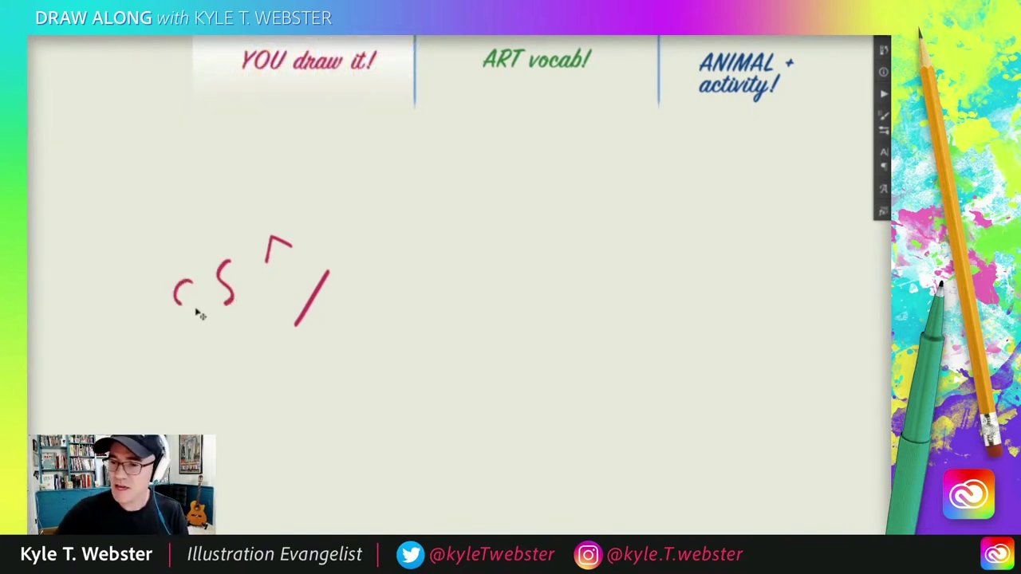
{"action": "key", "text": "Delete"}
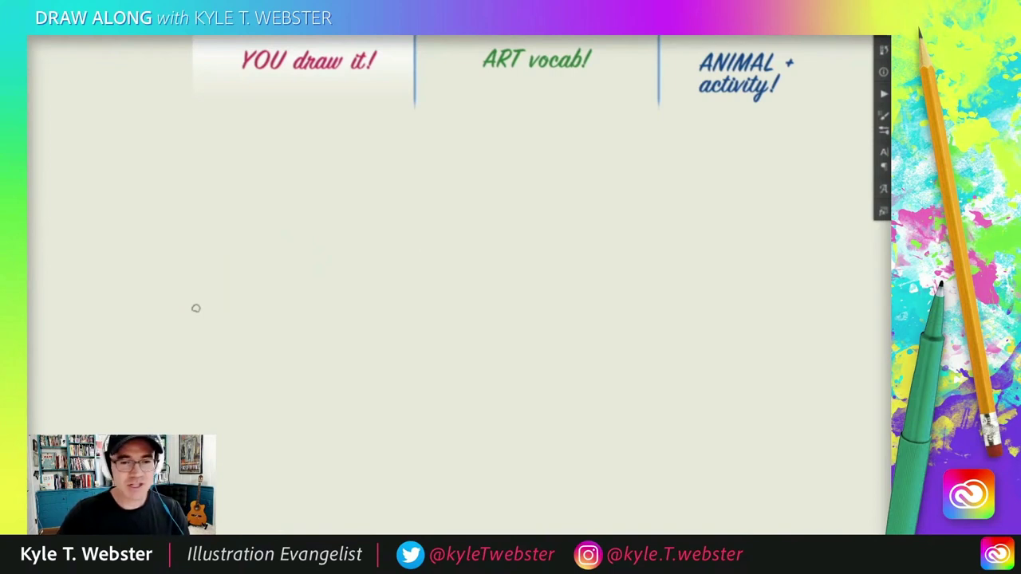
Draw the M-shaped pointed antennae, then the head's front edge and flat bottom edge
{"action": "scroll", "coordinate": [414, 275], "scroll_direction": "right", "scroll_amount": 2}
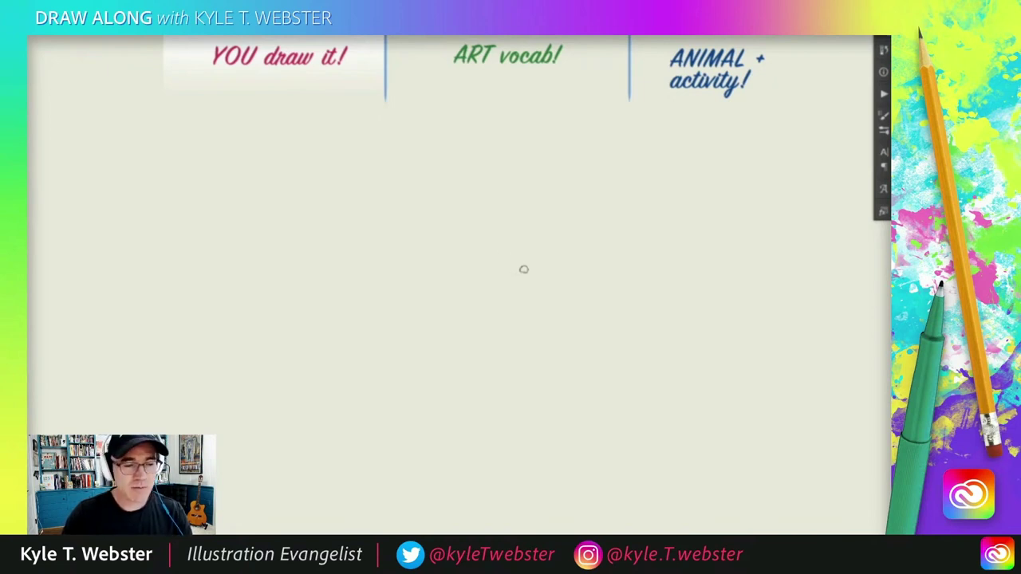
{"action": "left_click_drag", "start_coordinate": [516, 270], "coordinate": [474, 273]}
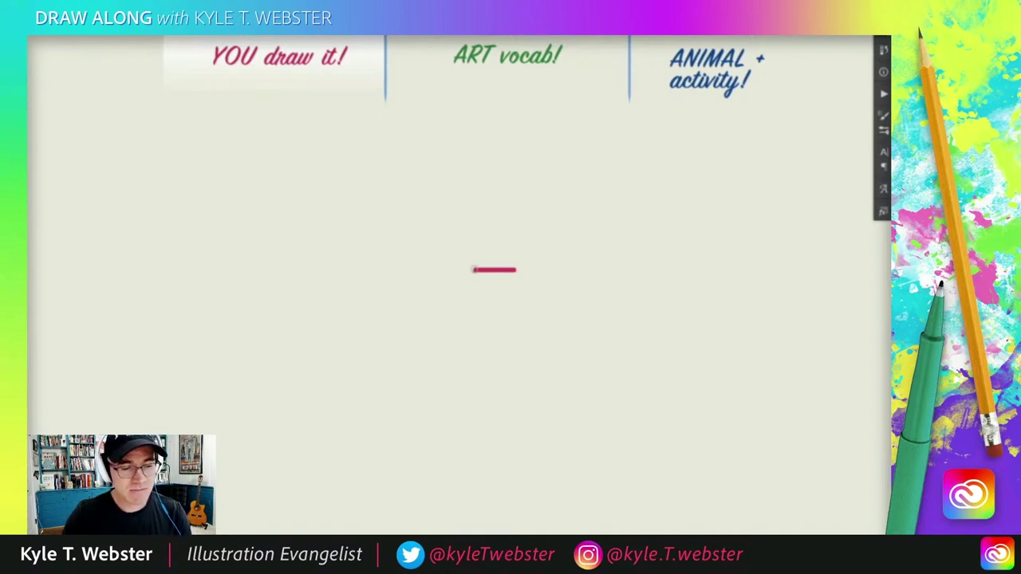
{"action": "left_click_drag", "start_coordinate": [474, 269], "coordinate": [434, 212]}
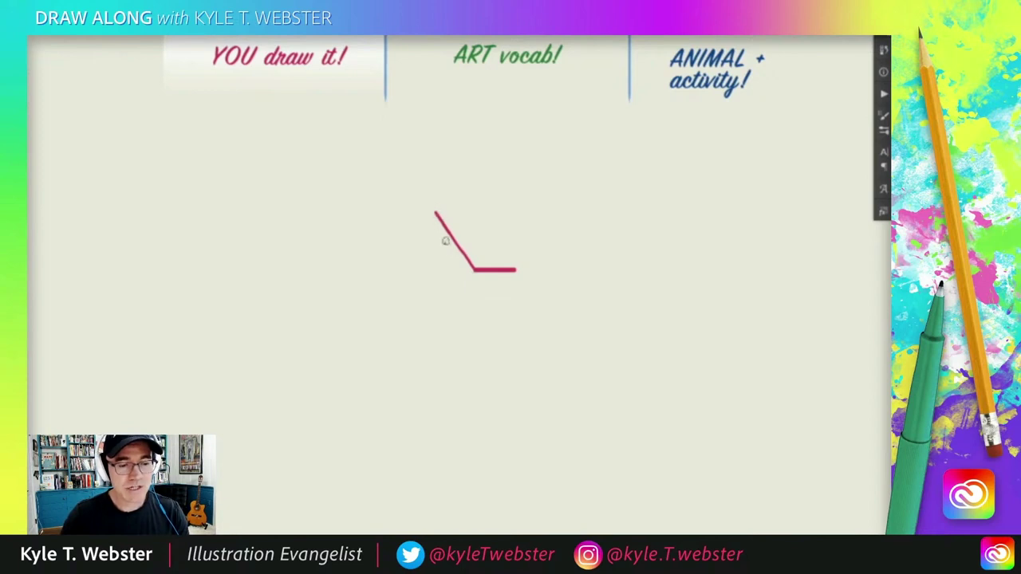
{"action": "left_click_drag", "start_coordinate": [437, 217], "coordinate": [461, 276]}
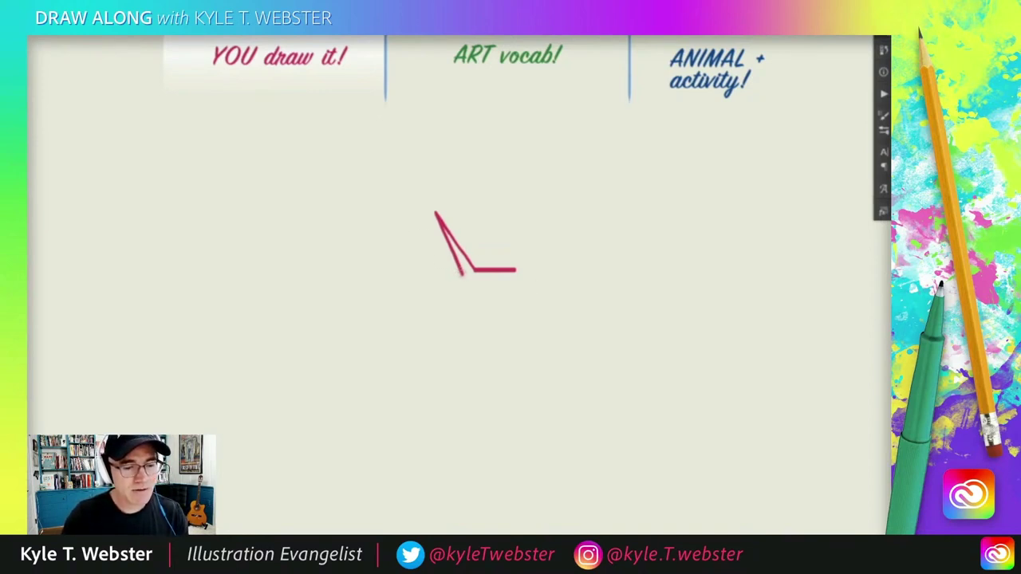
{"action": "left_click_drag", "start_coordinate": [461, 273], "coordinate": [399, 227]}
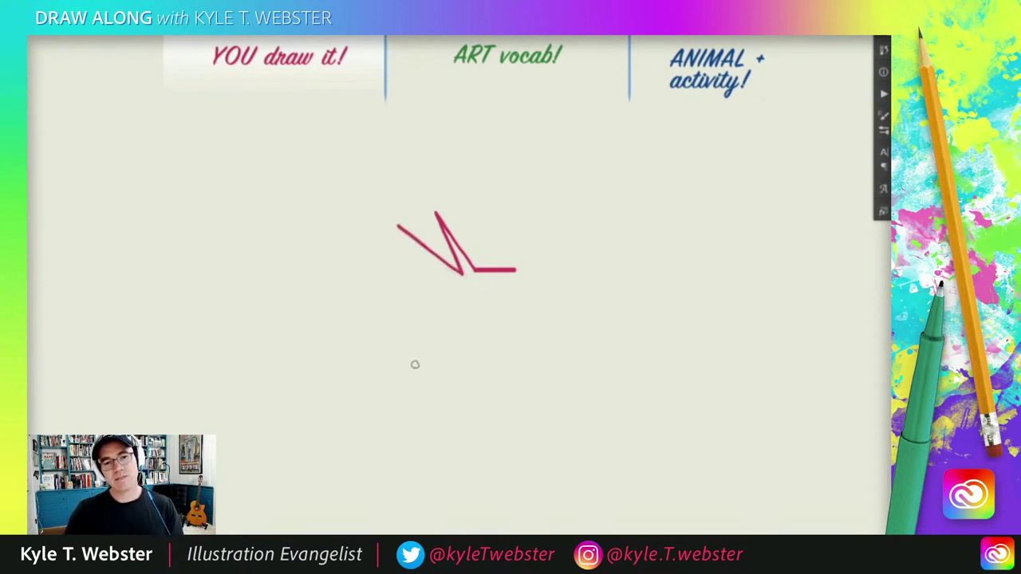
{"action": "left_click_drag", "start_coordinate": [397, 227], "coordinate": [451, 284]}
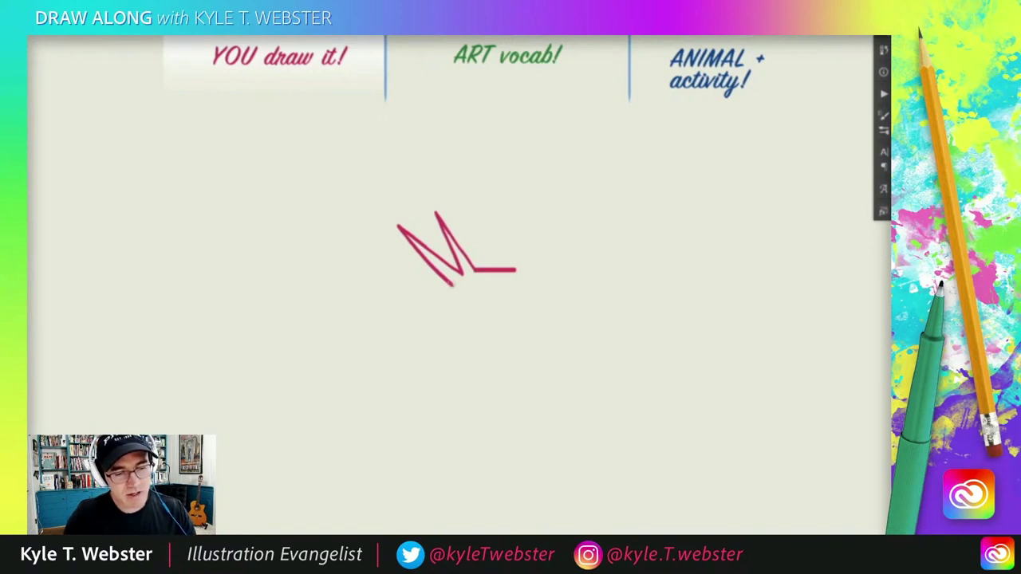
{"action": "left_click_drag", "start_coordinate": [453, 284], "coordinate": [440, 317]}
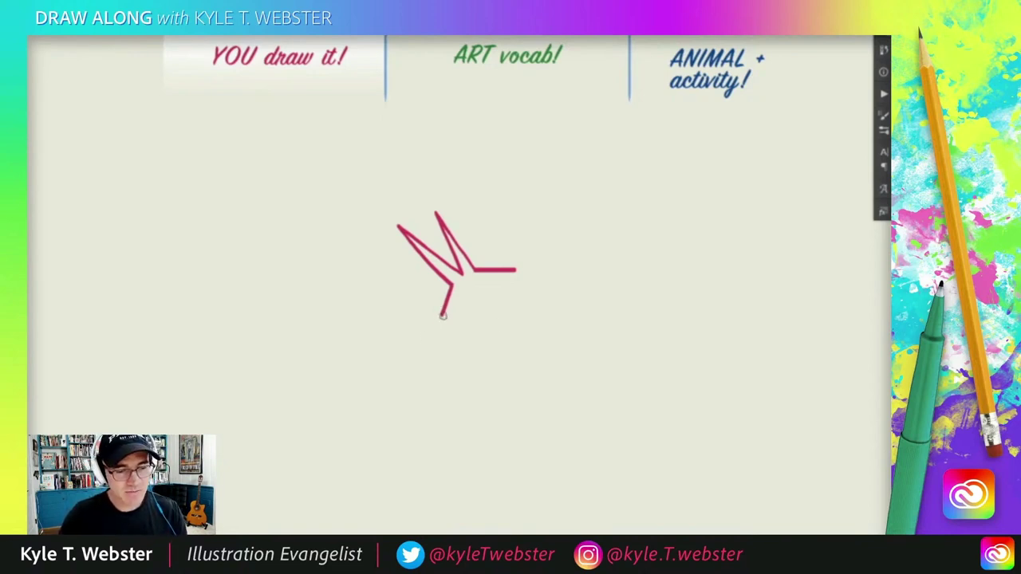
{"action": "left_click_drag", "start_coordinate": [441, 315], "coordinate": [503, 316]}
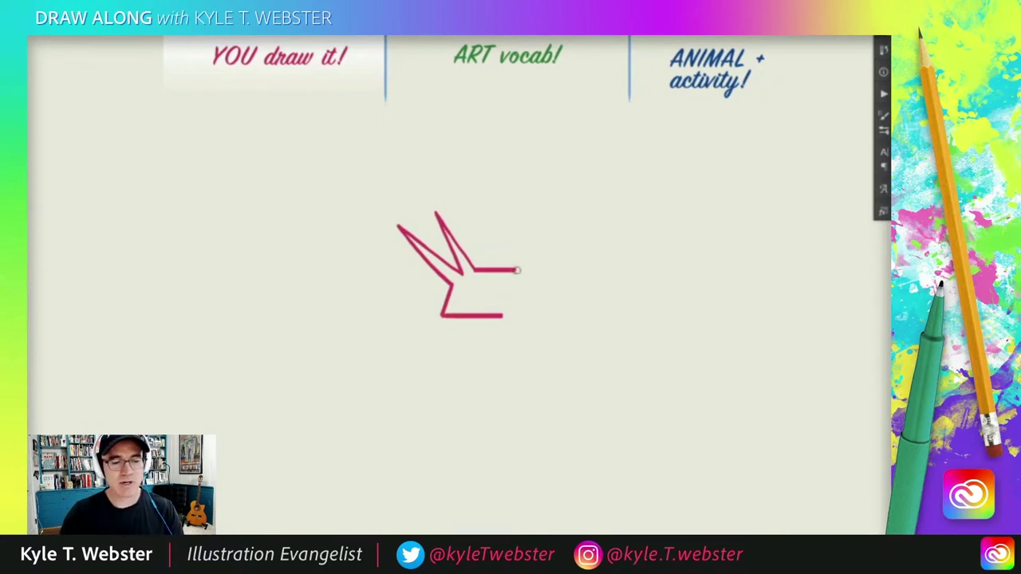
Draw a slanted stroke from the head's top line down to its bottom line
{"action": "scroll", "coordinate": [357, 370], "scroll_direction": "right", "scroll_amount": 3}
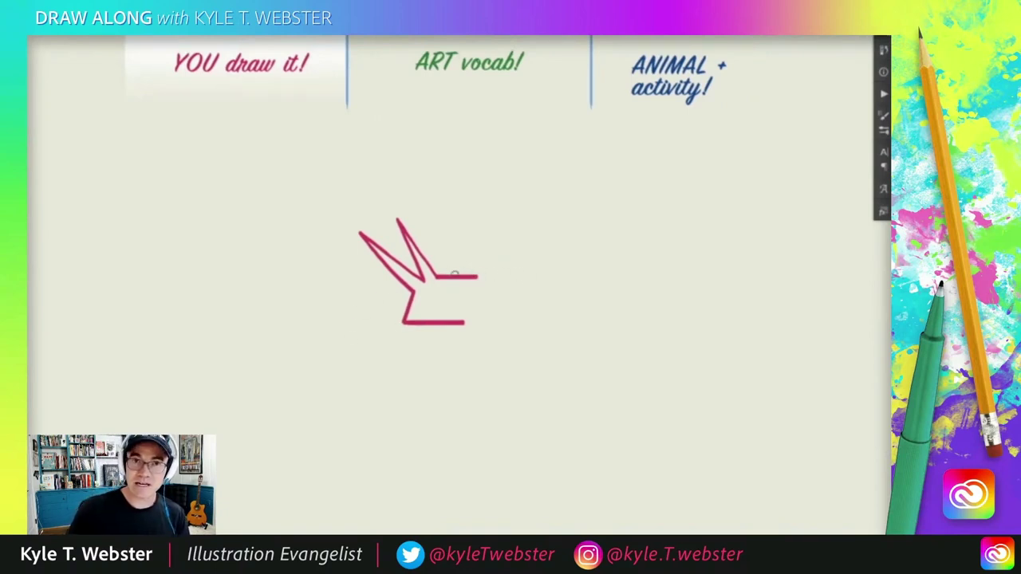
{"action": "scroll", "coordinate": [321, 285], "scroll_direction": "right", "scroll_amount": 3}
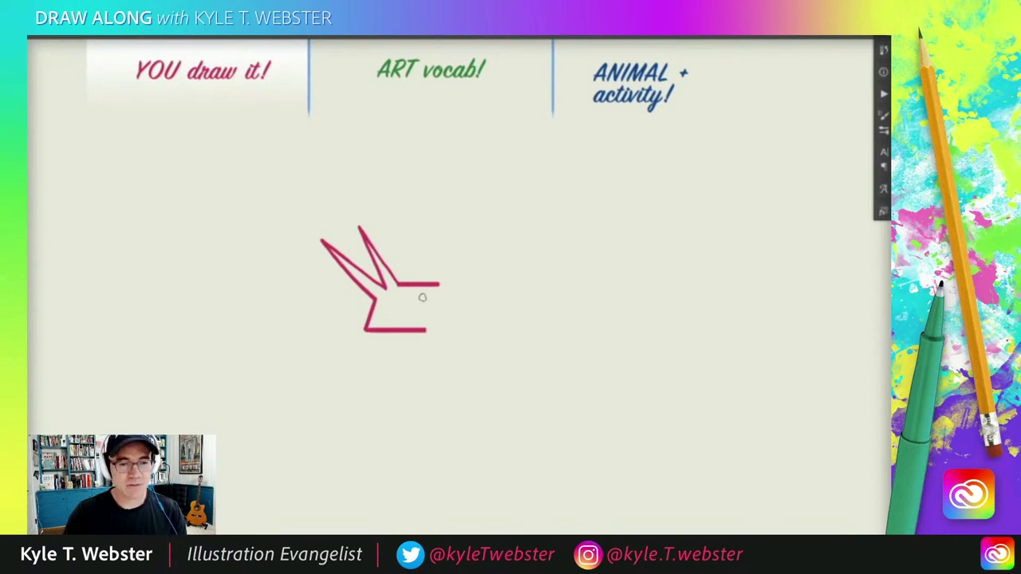
{"action": "left_click_drag", "start_coordinate": [413, 284], "coordinate": [436, 327]}
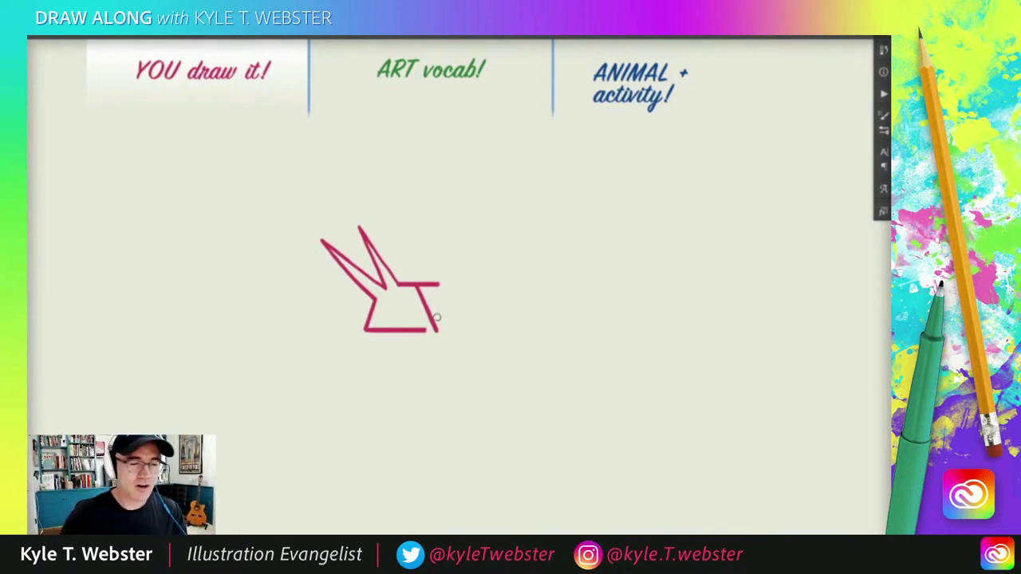
{"action": "left_click_drag", "start_coordinate": [375, 250], "coordinate": [340, 237]}
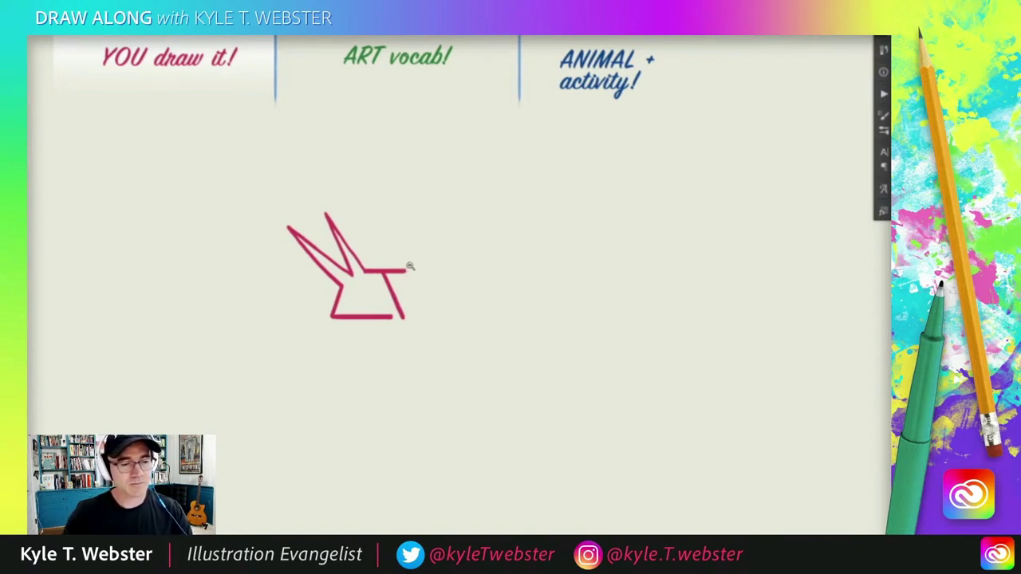
Zoom out and brush a rounded shell arch from the head, closing it along the baseline
{"action": "key", "text": "ctrl+minus"}
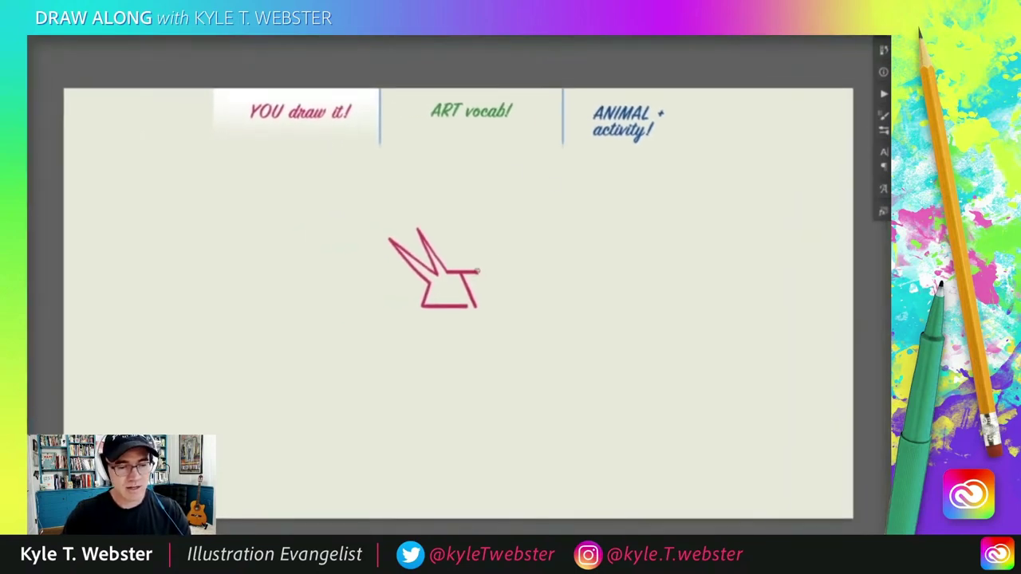
{"action": "mouse_move", "coordinate": [476, 267]}
{"action": "left_mouse_down"}
{"action": "mouse_move", "coordinate": [489, 239]}
{"action": "mouse_move", "coordinate": [512, 226]}
{"action": "left_mouse_up"}
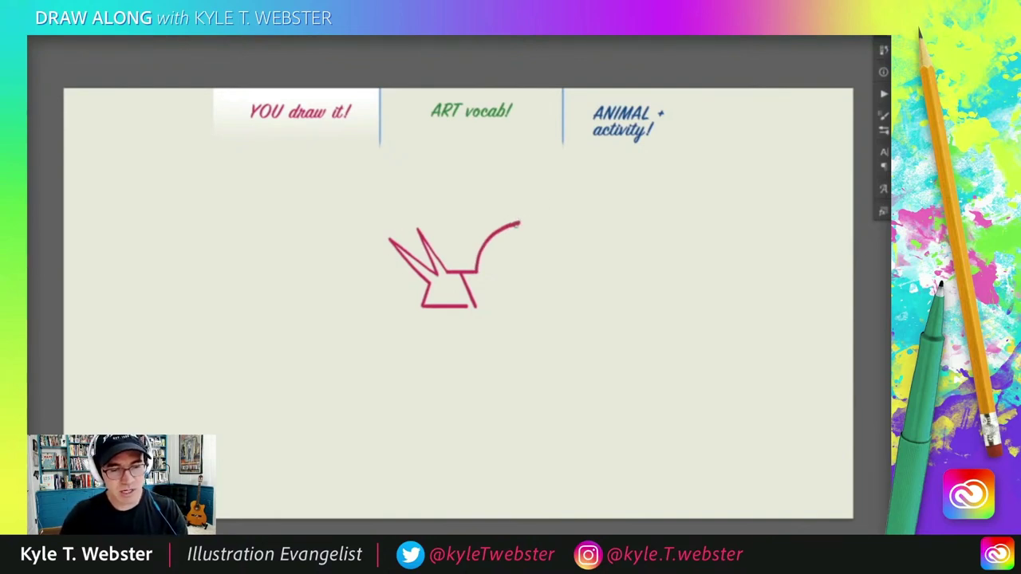
{"action": "mouse_move", "coordinate": [532, 220]}
{"action": "left_mouse_down"}
{"action": "mouse_move", "coordinate": [575, 240]}
{"action": "mouse_move", "coordinate": [586, 281]}
{"action": "left_mouse_up"}
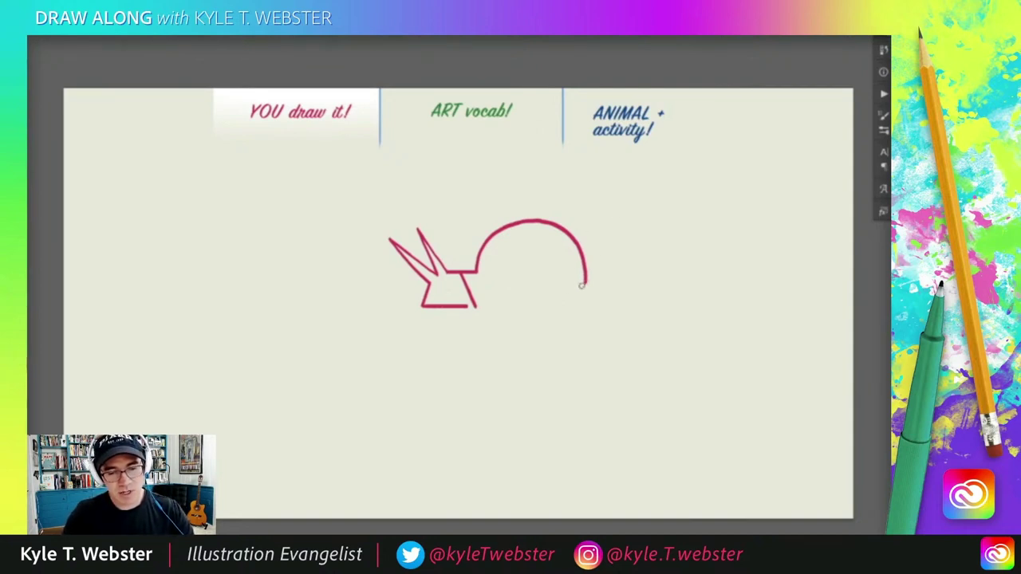
{"action": "left_click_drag", "start_coordinate": [586, 280], "coordinate": [567, 303]}
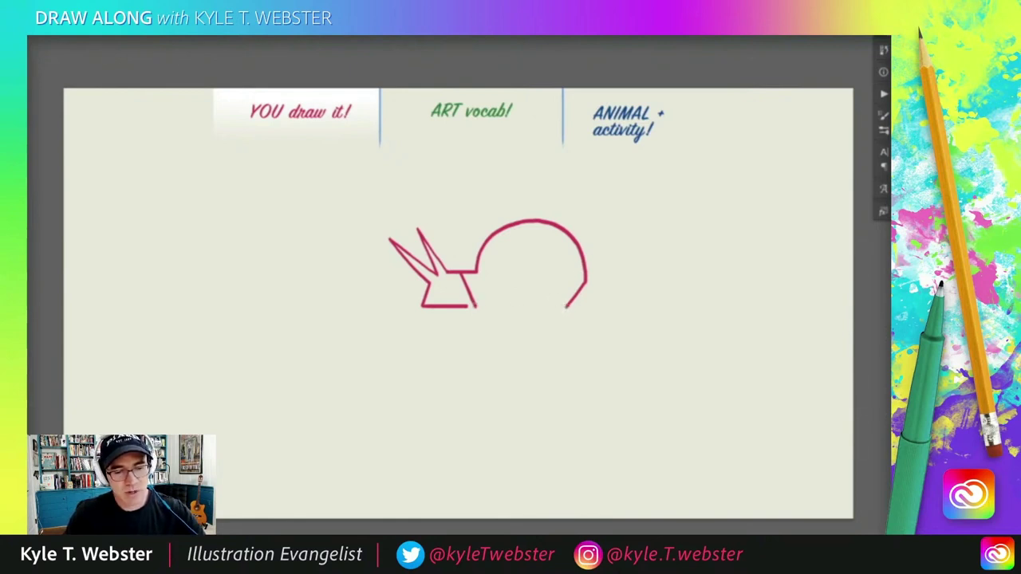
{"action": "left_click_drag", "start_coordinate": [563, 306], "coordinate": [476, 304]}
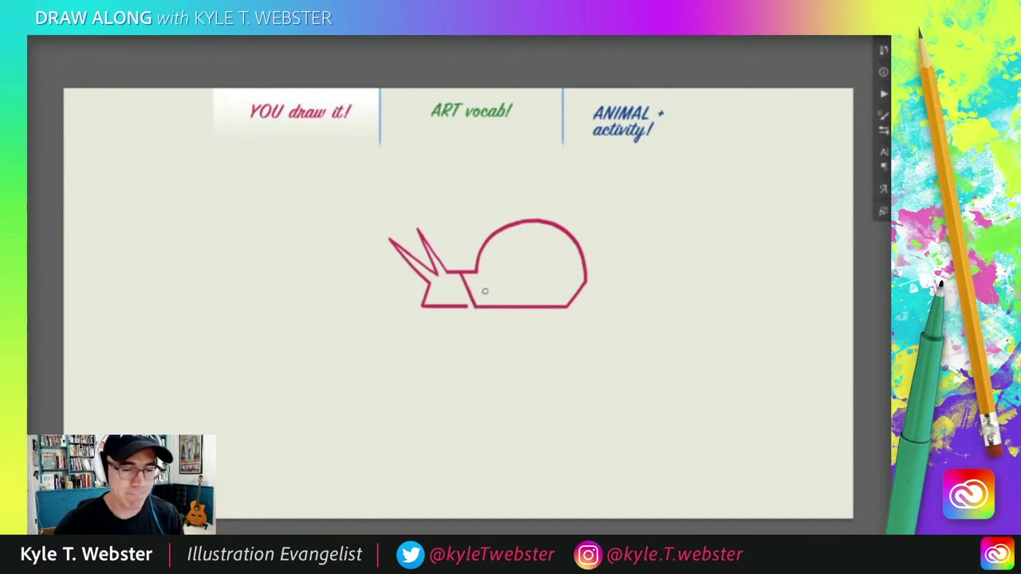
{"action": "left_click_drag", "start_coordinate": [456, 211], "coordinate": [408, 199]}
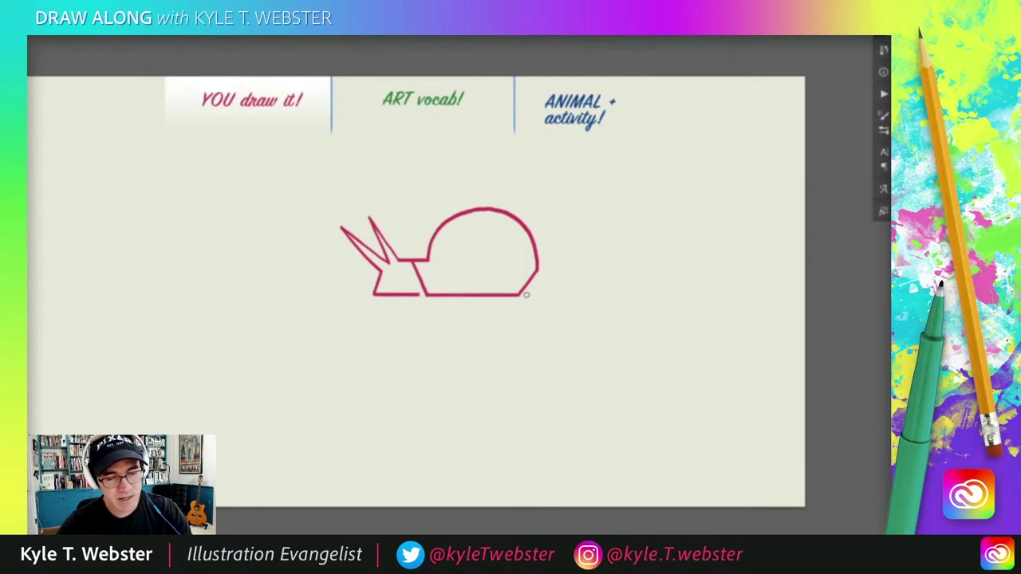
Extend the baseline past the shell corner and draw a pointed tail down to its end
{"action": "left_click_drag", "start_coordinate": [526, 294], "coordinate": [537, 296]}
{"action": "left_click_drag", "start_coordinate": [566, 295], "coordinate": [585, 294]}
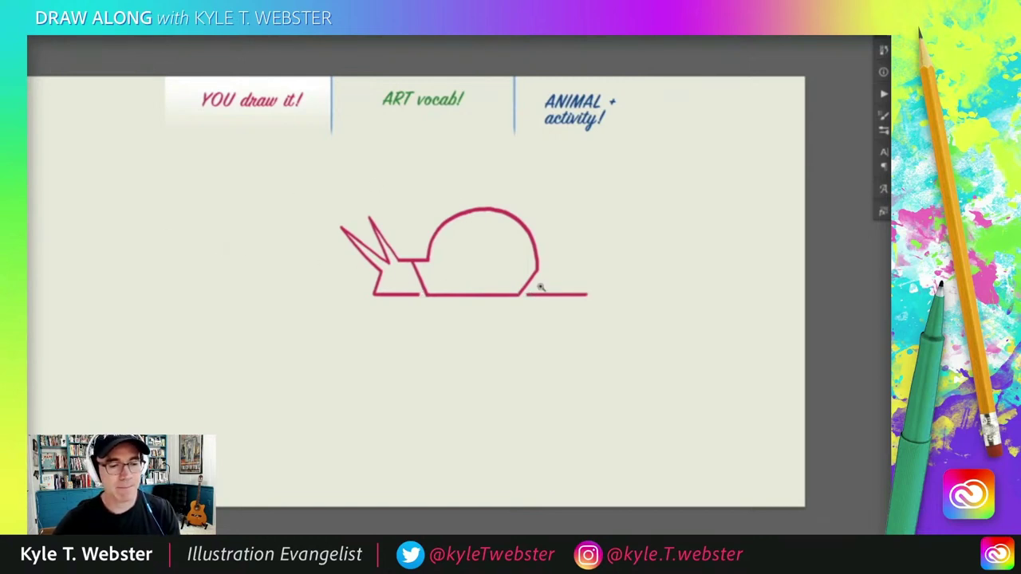
{"action": "scroll", "coordinate": [538, 292], "scroll_direction": "up", "scroll_amount": 2}
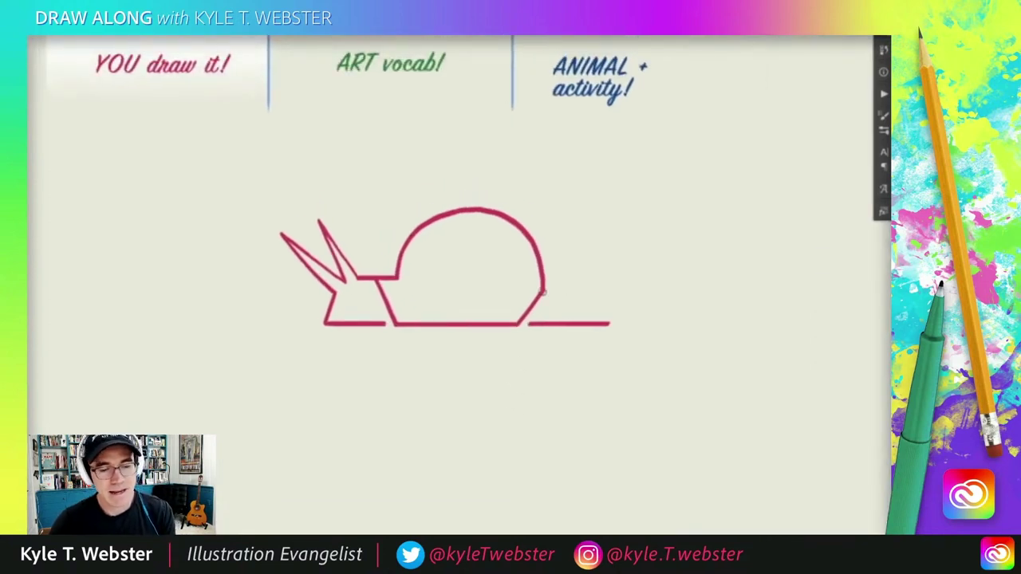
{"action": "left_click_drag", "start_coordinate": [543, 293], "coordinate": [609, 322]}
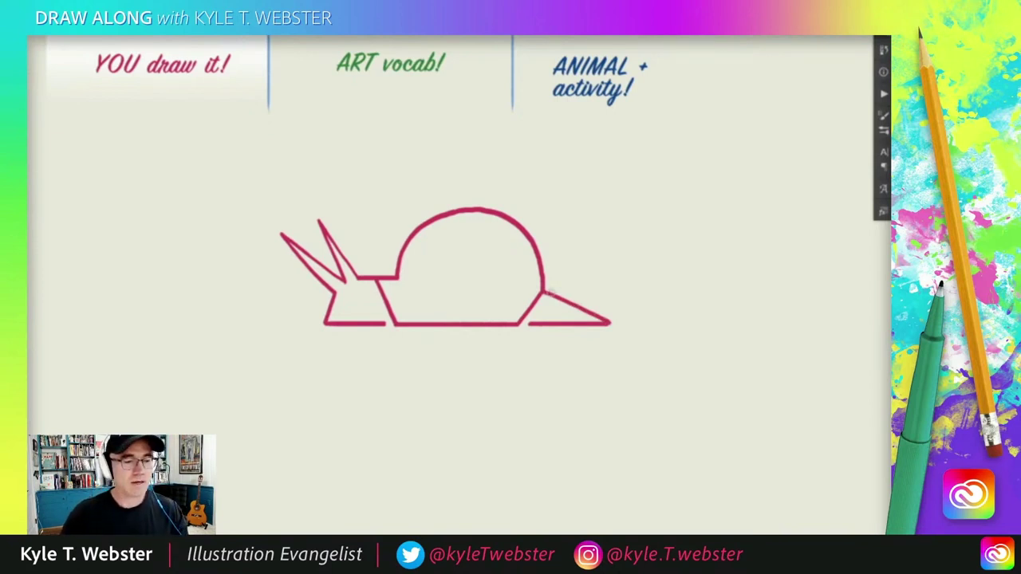
{"action": "mouse_move", "coordinate": [470, 263]}
{"action": "left_mouse_down"}
{"action": "mouse_move", "coordinate": [507, 257]}
{"action": "mouse_move", "coordinate": [474, 255]}
{"action": "left_mouse_up"}
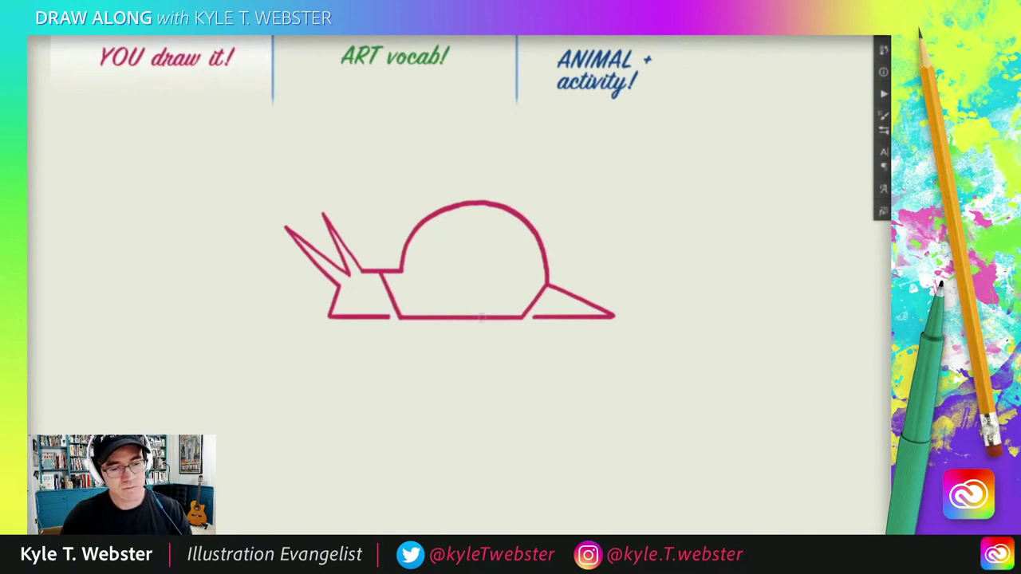
Draw a curve up from the shell bottom that coils inward into a spiral
{"action": "mouse_move", "coordinate": [463, 316]}
{"action": "left_mouse_down"}
{"action": "mouse_move", "coordinate": [445, 307]}
{"action": "mouse_move", "coordinate": [429, 267]}
{"action": "mouse_move", "coordinate": [452, 243]}
{"action": "mouse_move", "coordinate": [488, 236]}
{"action": "left_mouse_up"}
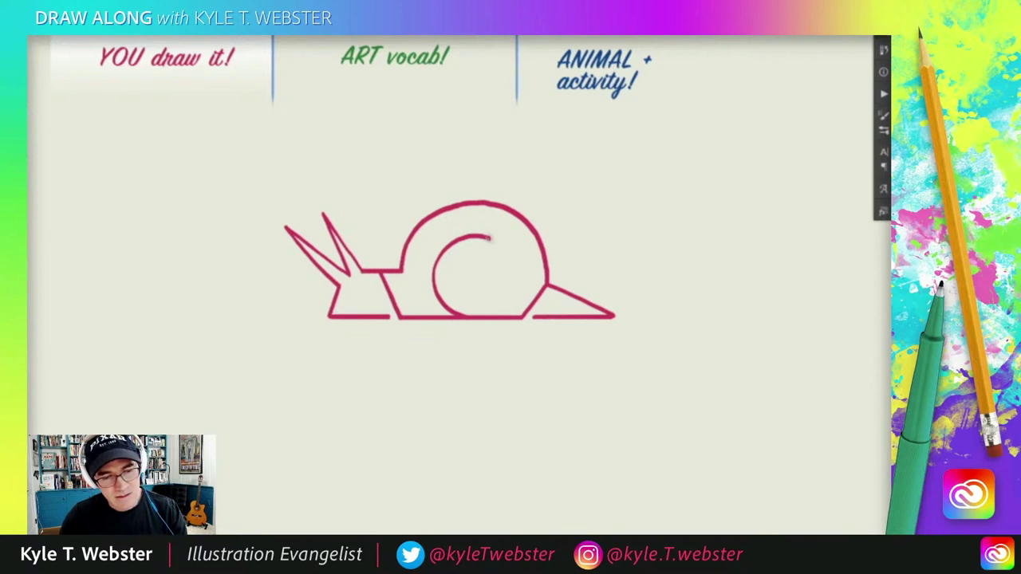
{"action": "mouse_move", "coordinate": [490, 237]}
{"action": "left_mouse_down"}
{"action": "mouse_move", "coordinate": [502, 279]}
{"action": "mouse_move", "coordinate": [469, 286]}
{"action": "mouse_move", "coordinate": [461, 271]}
{"action": "mouse_move", "coordinate": [470, 253]}
{"action": "mouse_move", "coordinate": [482, 263]}
{"action": "mouse_move", "coordinate": [470, 272]}
{"action": "mouse_move", "coordinate": [462, 264]}
{"action": "left_mouse_up"}
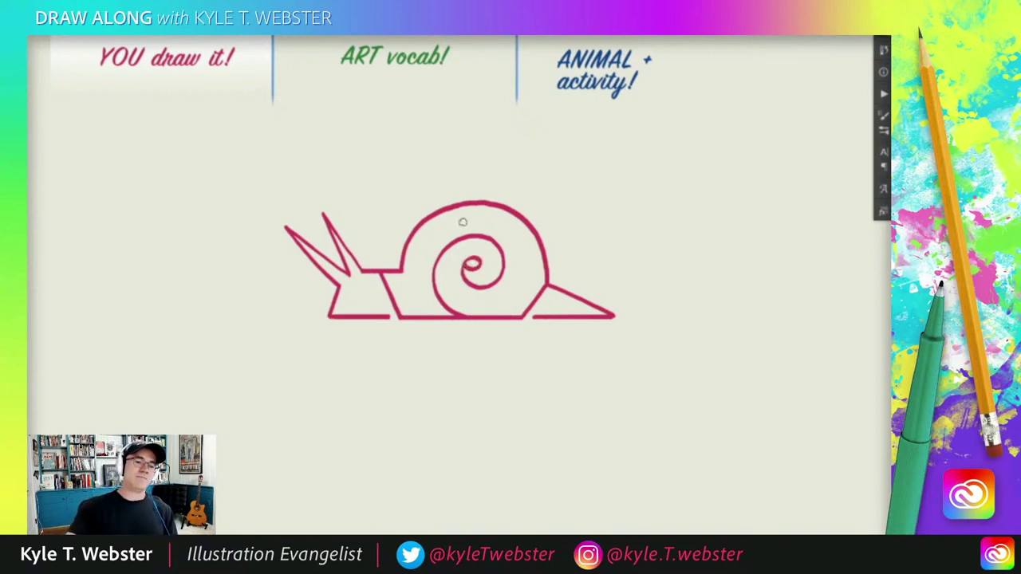
{"action": "left_click_drag", "start_coordinate": [344, 254], "coordinate": [363, 250]}
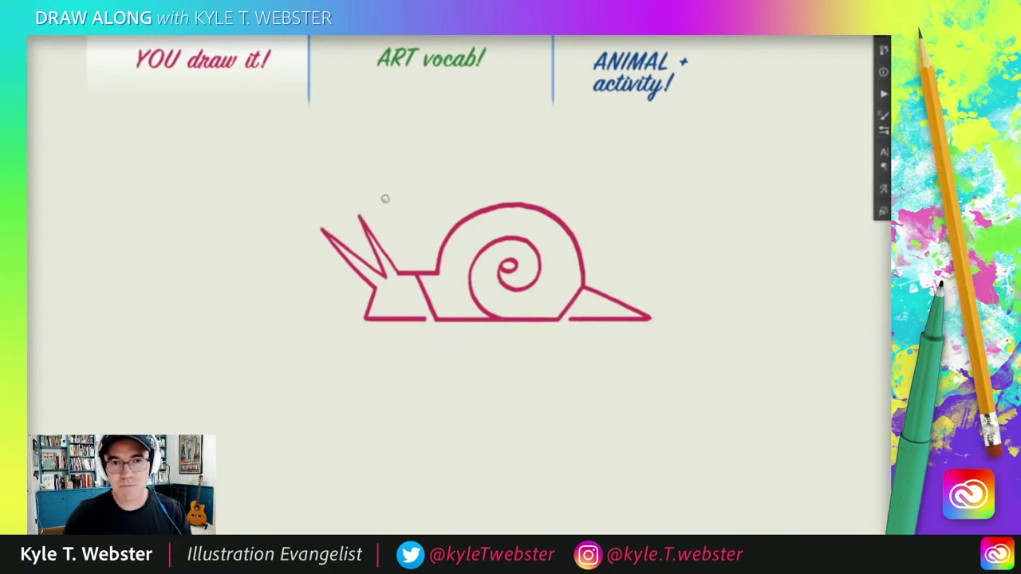
Place two dot eyes on the snail's head with a small smile beneath them
{"action": "left_click", "coordinate": [393, 290]}
{"action": "left_click", "coordinate": [382, 292]}
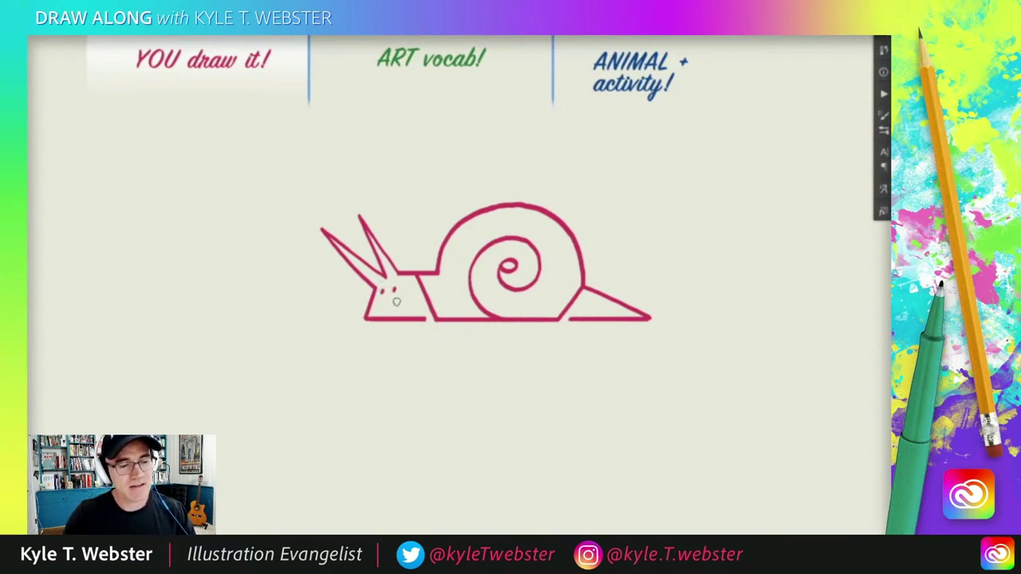
{"action": "left_click_drag", "start_coordinate": [381, 300], "coordinate": [397, 297]}
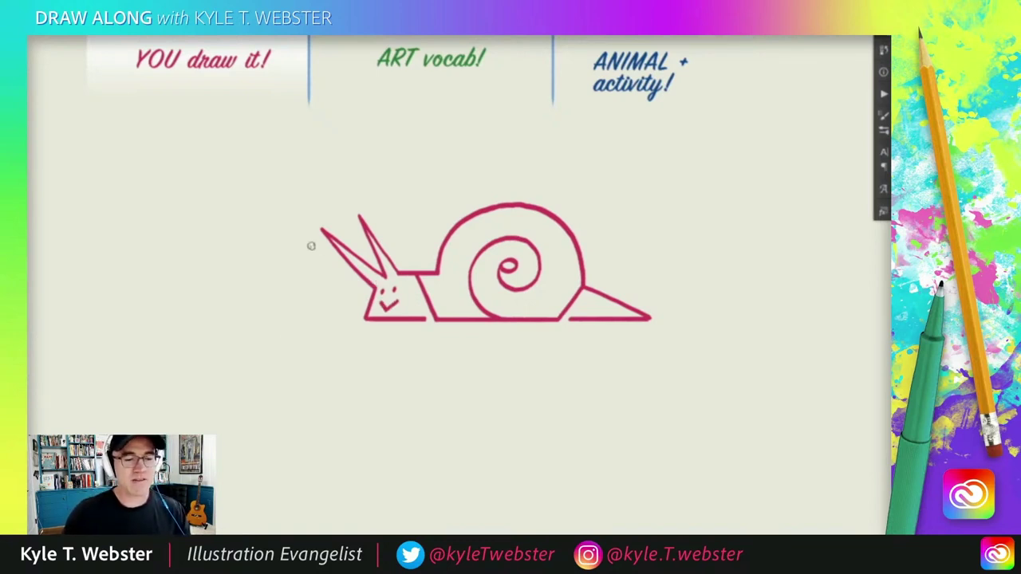
{"action": "left_click_drag", "start_coordinate": [352, 330], "coordinate": [322, 361]}
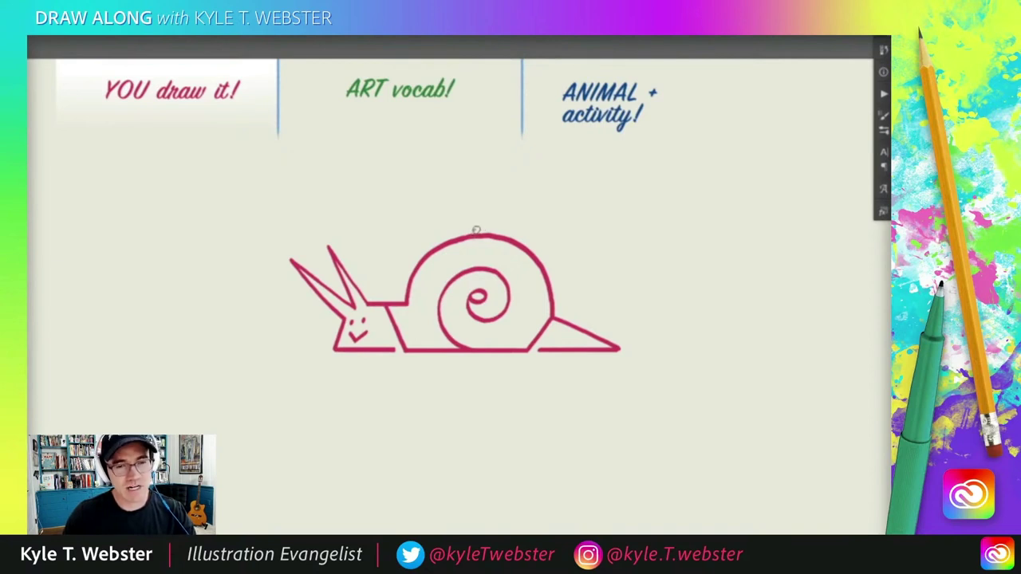
Draw a baby snail on the shell top: two hooked antennae and a small spiral shell
{"action": "left_click_drag", "start_coordinate": [473, 233], "coordinate": [480, 222]}
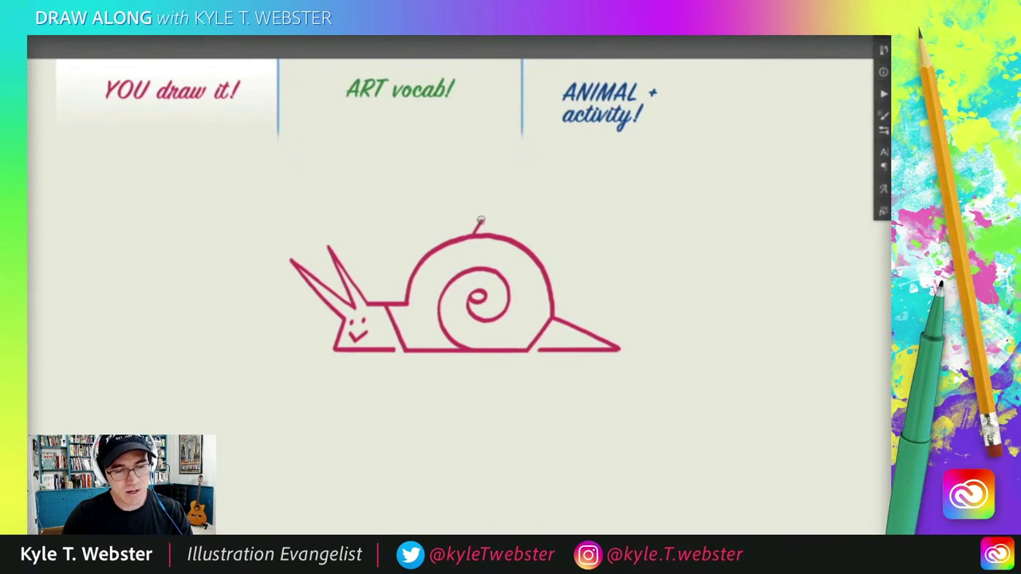
{"action": "left_click_drag", "start_coordinate": [480, 220], "coordinate": [468, 206]}
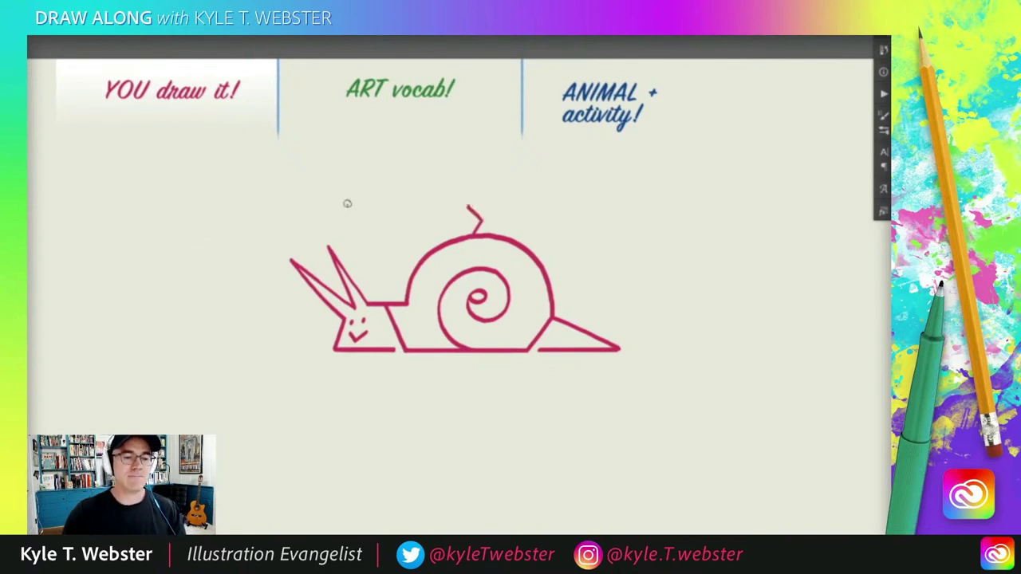
{"action": "left_click_drag", "start_coordinate": [487, 217], "coordinate": [477, 199]}
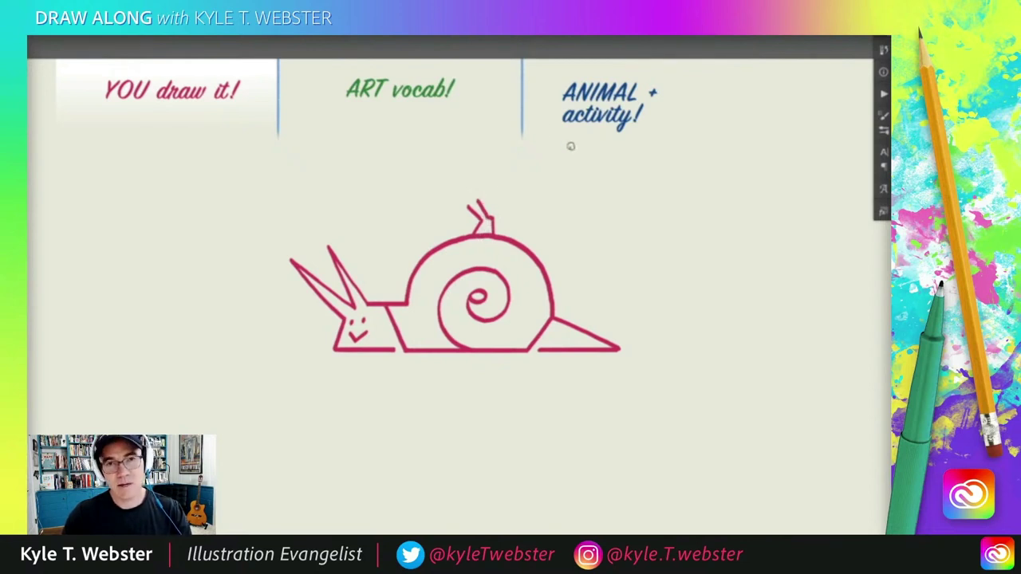
{"action": "mouse_move", "coordinate": [493, 212]}
{"action": "left_mouse_down"}
{"action": "mouse_move", "coordinate": [524, 204]}
{"action": "mouse_move", "coordinate": [537, 215]}
{"action": "mouse_move", "coordinate": [536, 240]}
{"action": "left_mouse_up"}
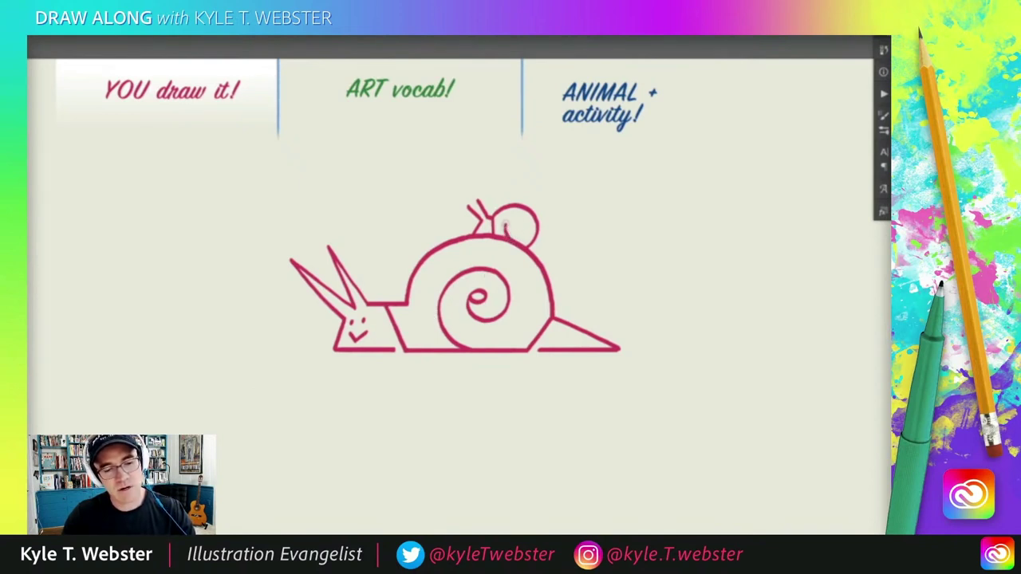
{"action": "left_click_drag", "start_coordinate": [514, 216], "coordinate": [522, 229]}
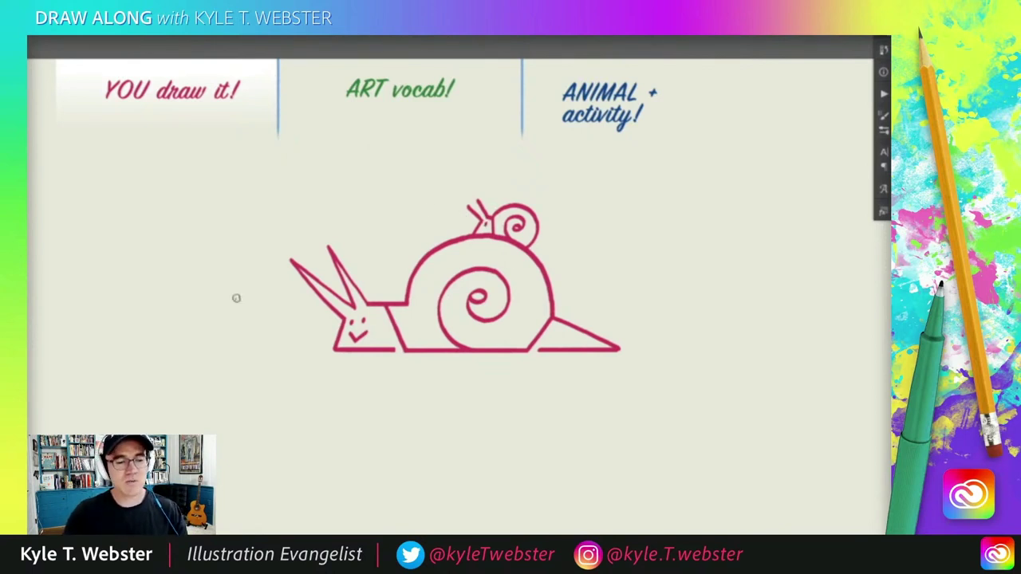
{"action": "scroll", "coordinate": [300, 379], "scroll_direction": "left", "scroll_amount": 2}
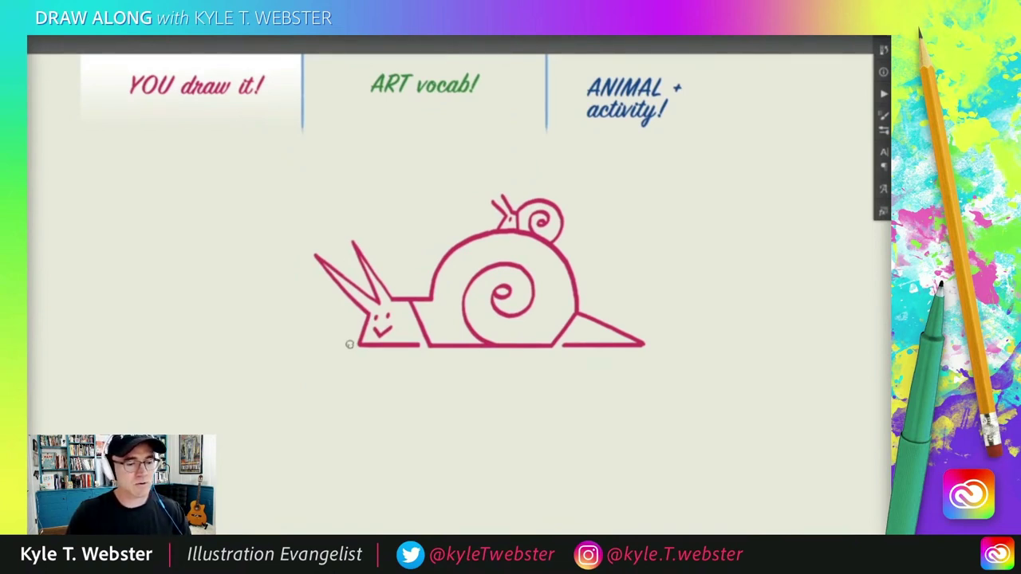
Brush grass tufts left of the snail's face and beside the tail tip
{"action": "mouse_move", "coordinate": [342, 319]}
{"action": "left_mouse_down"}
{"action": "mouse_move", "coordinate": [331, 347]}
{"action": "mouse_move", "coordinate": [305, 313]}
{"action": "mouse_move", "coordinate": [319, 341]}
{"action": "left_mouse_up"}
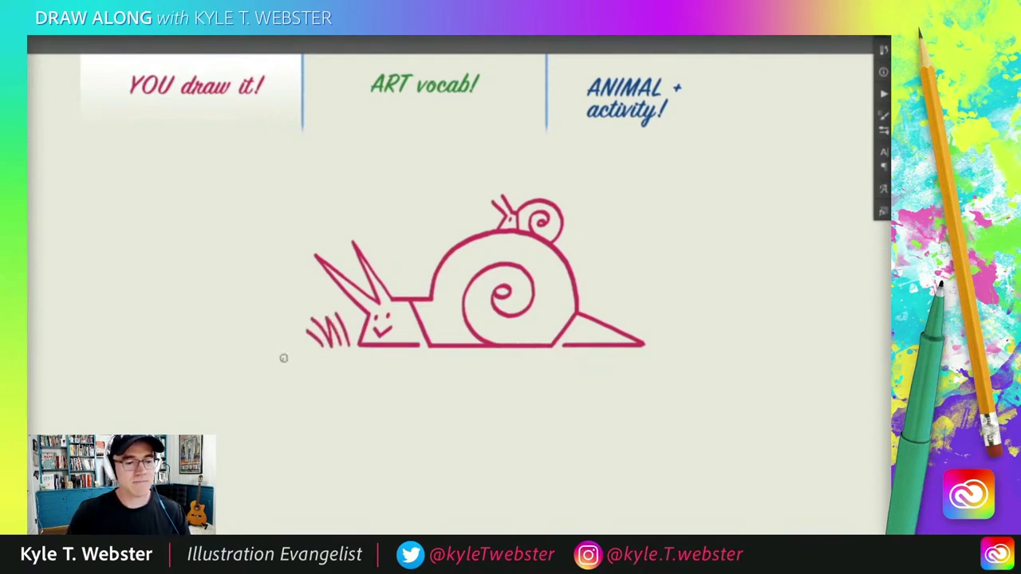
{"action": "scroll", "coordinate": [289, 360], "scroll_direction": "right", "scroll_amount": 2}
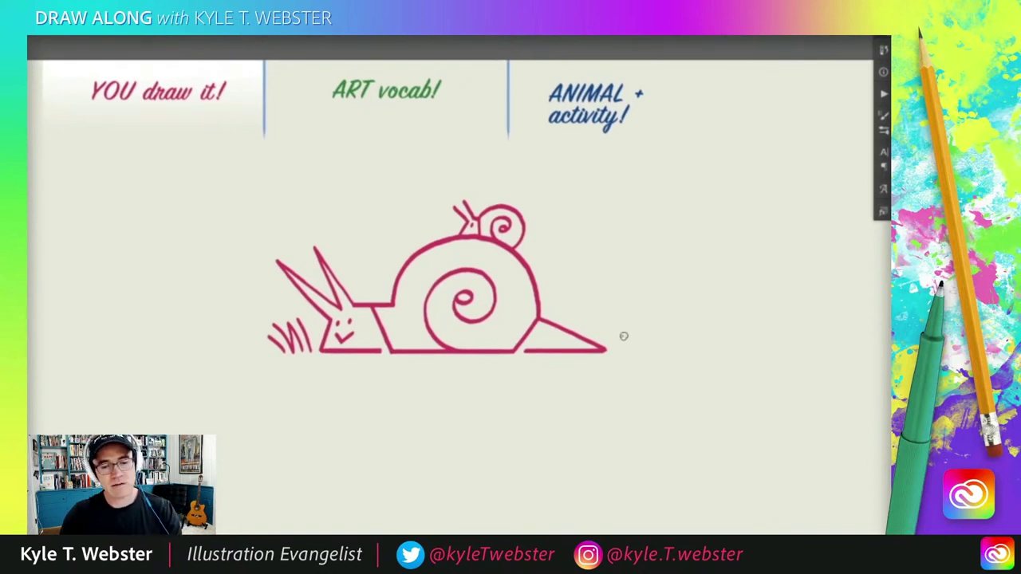
{"action": "mouse_move", "coordinate": [617, 351]}
{"action": "left_mouse_down"}
{"action": "mouse_move", "coordinate": [629, 324]}
{"action": "mouse_move", "coordinate": [638, 327]}
{"action": "mouse_move", "coordinate": [635, 352]}
{"action": "mouse_move", "coordinate": [661, 337]}
{"action": "left_mouse_up"}
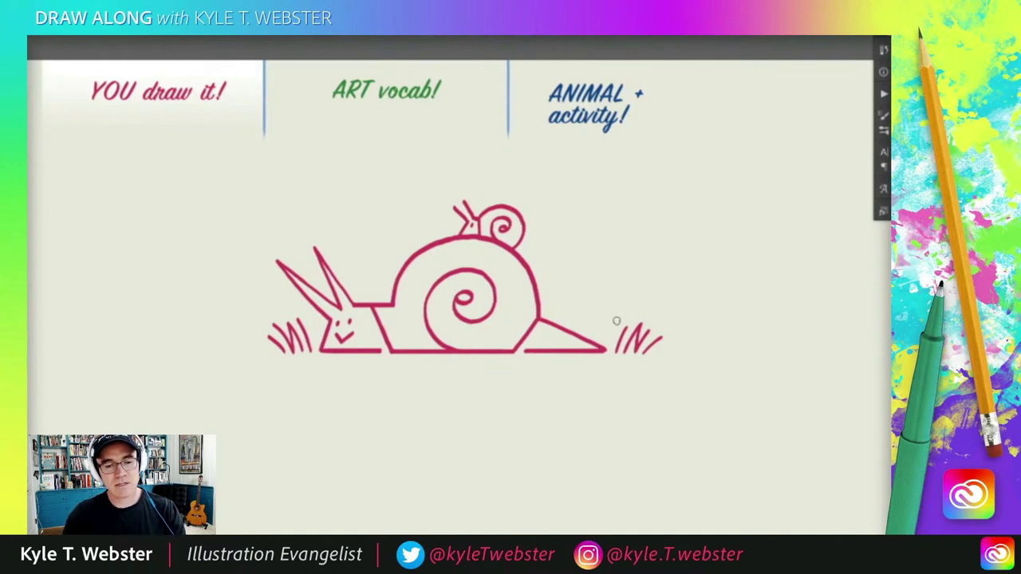
Zoom out and move the whole snail drawing down and to the right on the page
{"action": "mouse_move", "coordinate": [258, 380]}
{"action": "left_mouse_down"}
{"action": "mouse_move", "coordinate": [317, 365]}
{"action": "mouse_move", "coordinate": [319, 351]}
{"action": "left_mouse_up"}
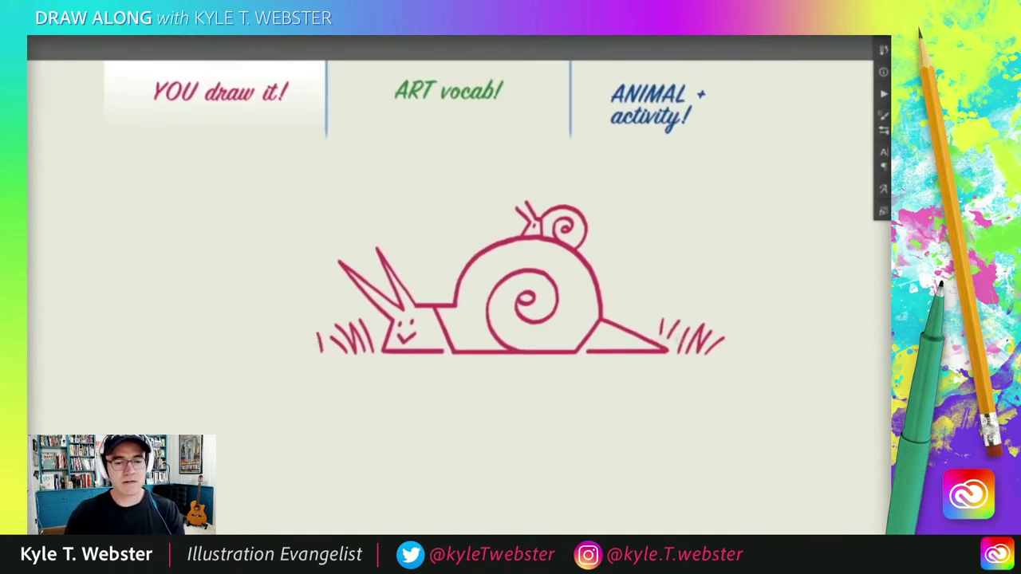
{"action": "scroll", "coordinate": [311, 423], "scroll_direction": "down", "scroll_amount": 3}
{"action": "left_click_drag", "start_coordinate": [303, 423], "coordinate": [253, 413]}
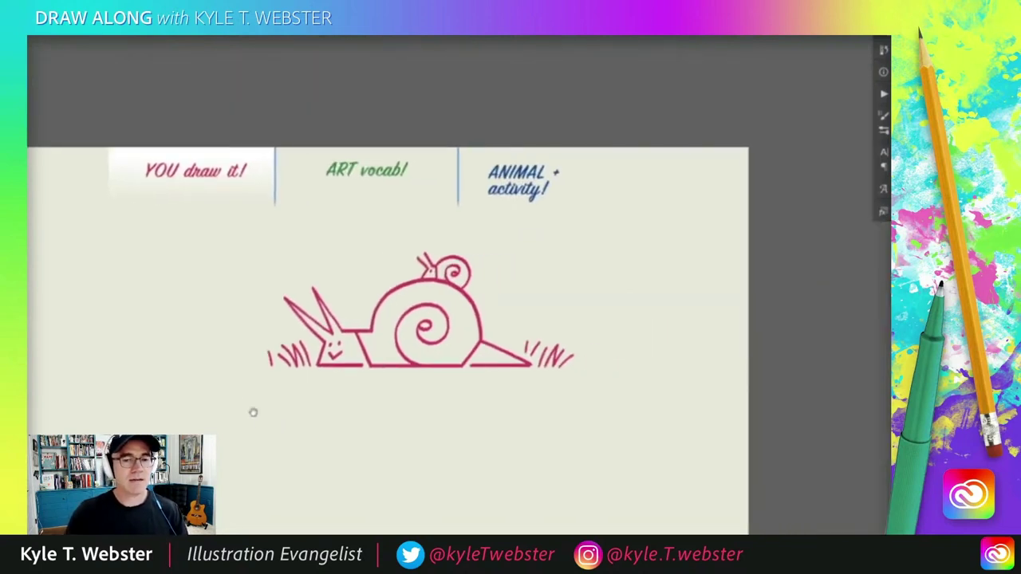
{"action": "left_click_drag", "start_coordinate": [331, 325], "coordinate": [484, 371]}
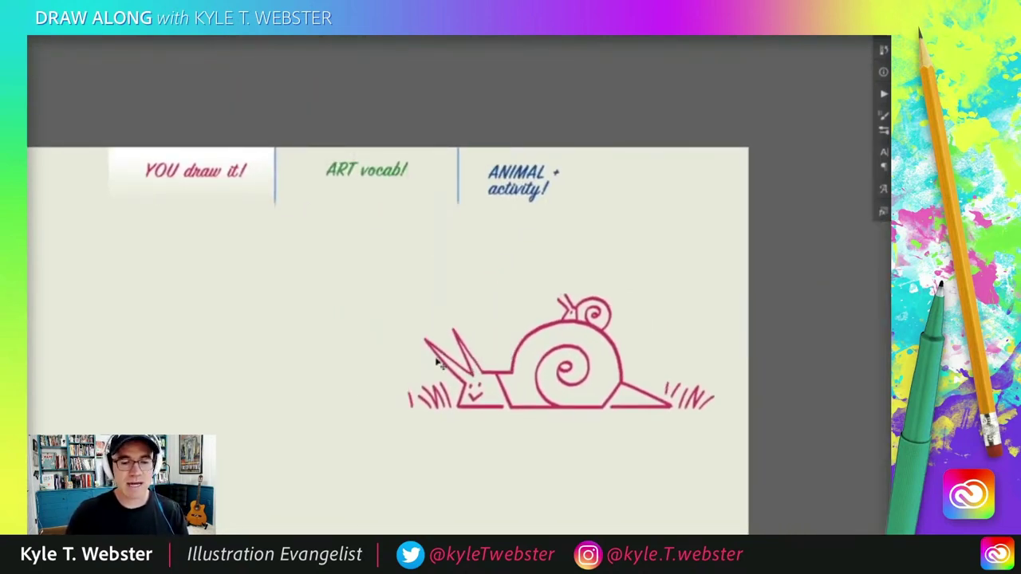
{"action": "mouse_move", "coordinate": [296, 439]}
{"action": "left_mouse_down"}
{"action": "mouse_move", "coordinate": [403, 371]}
{"action": "mouse_move", "coordinate": [391, 374]}
{"action": "left_mouse_up"}
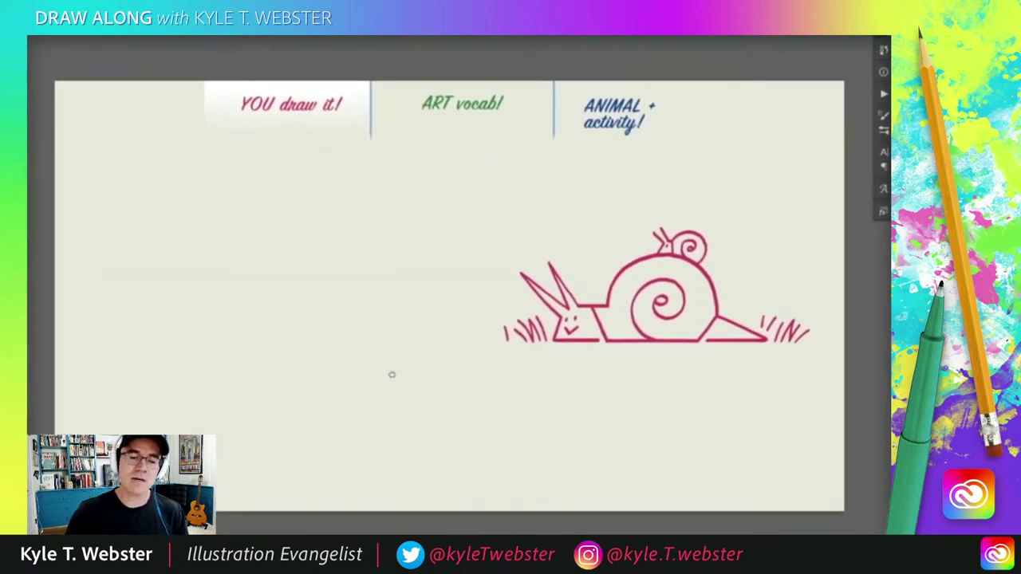